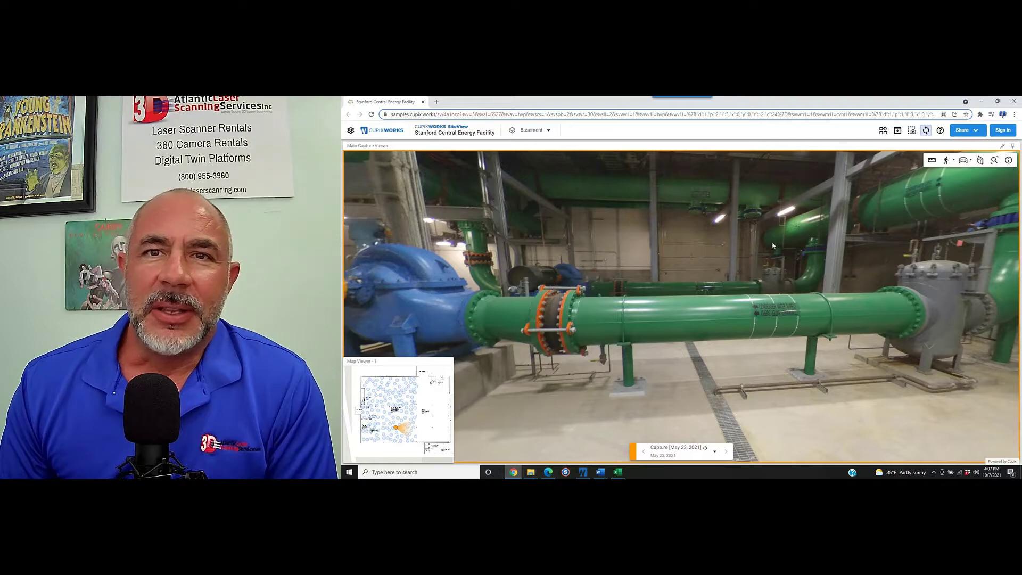
Look around the basement capture, from the green condenser water pipe to the blue pumps and the aisle between them
drag(766, 245, 798, 269)
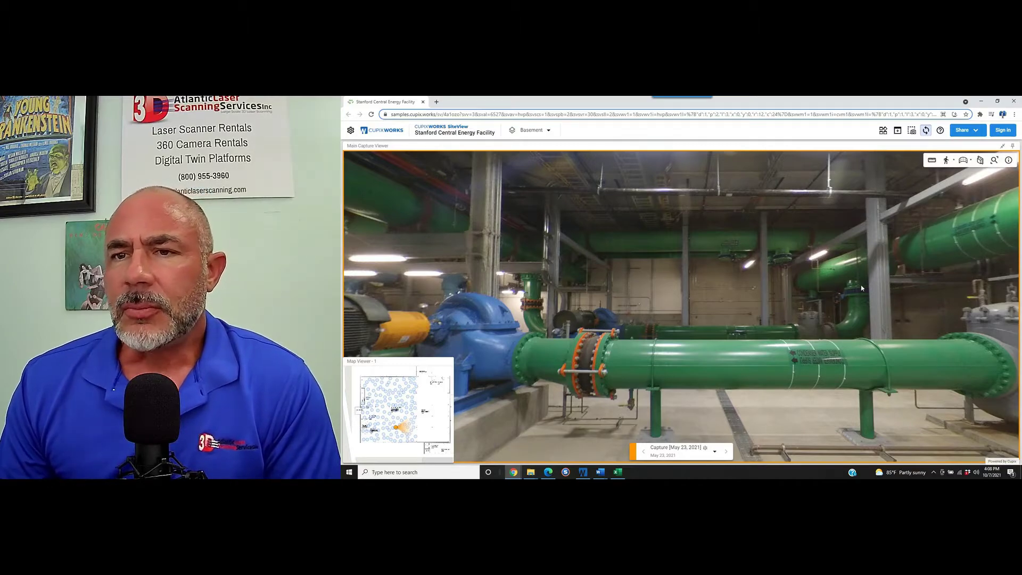
drag(861, 286, 874, 302)
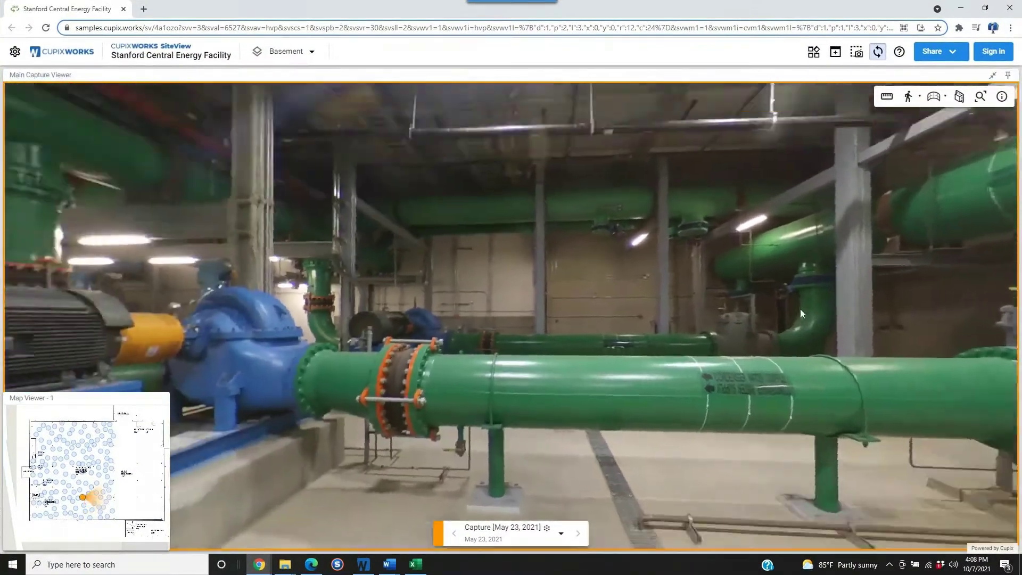
drag(801, 310, 737, 309)
drag(585, 321, 388, 318)
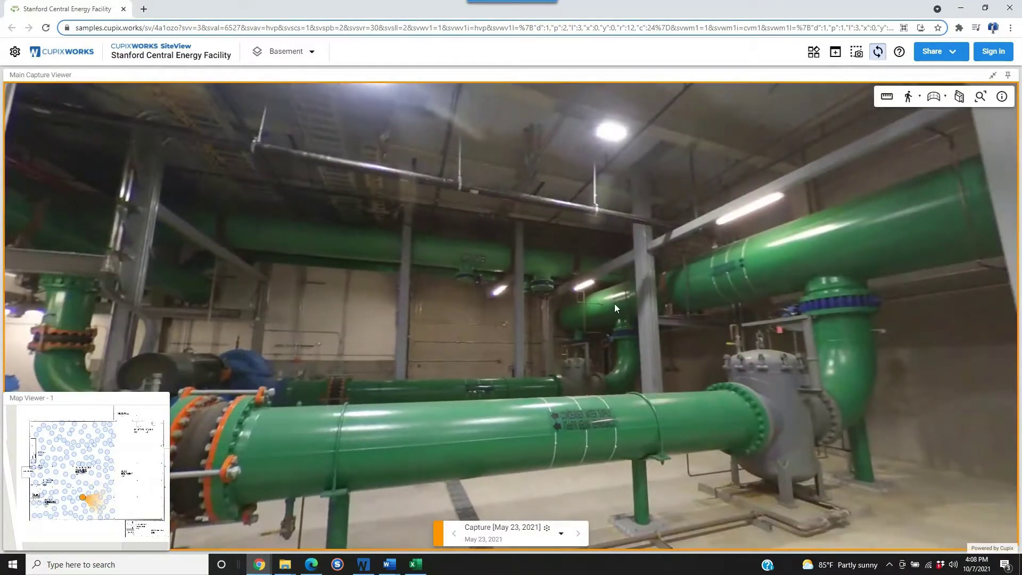
drag(355, 286, 479, 287)
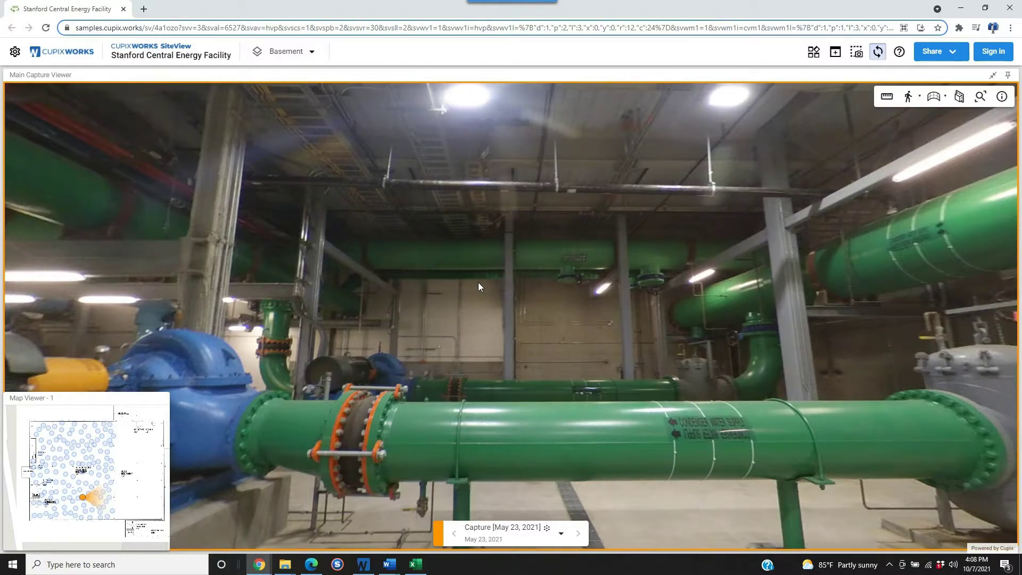
drag(586, 233, 618, 183)
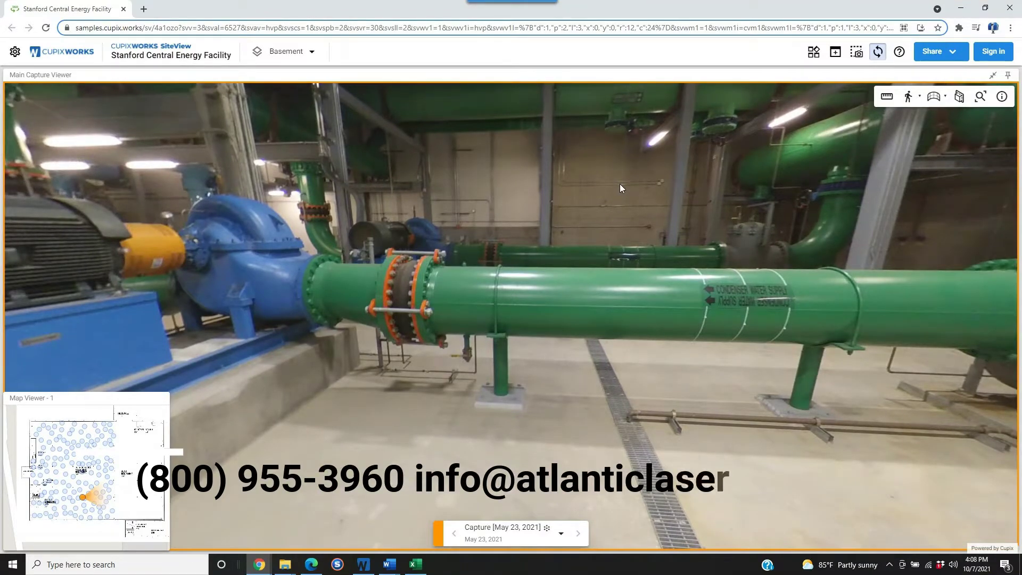
drag(603, 196, 631, 247)
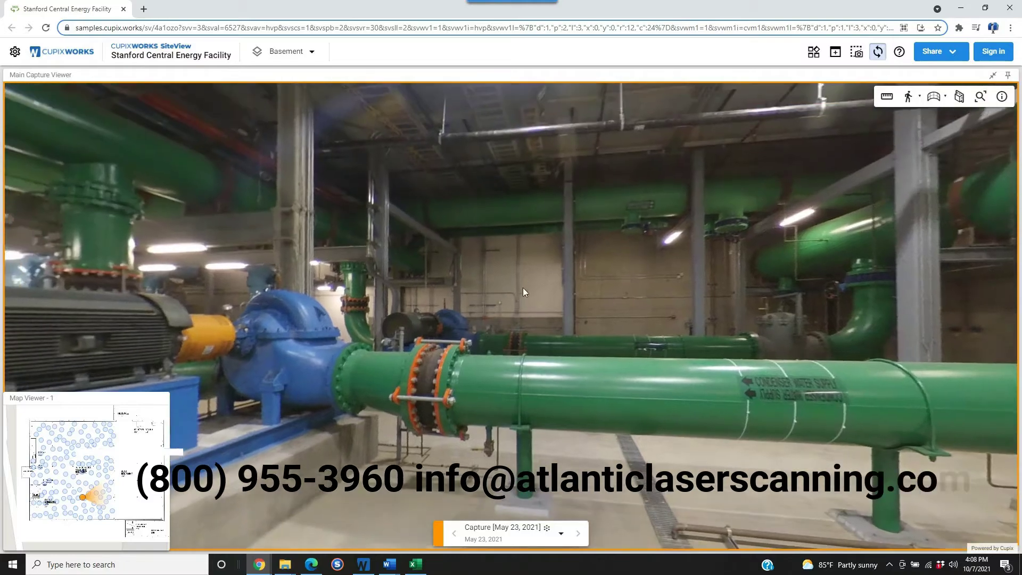
drag(523, 288, 724, 268)
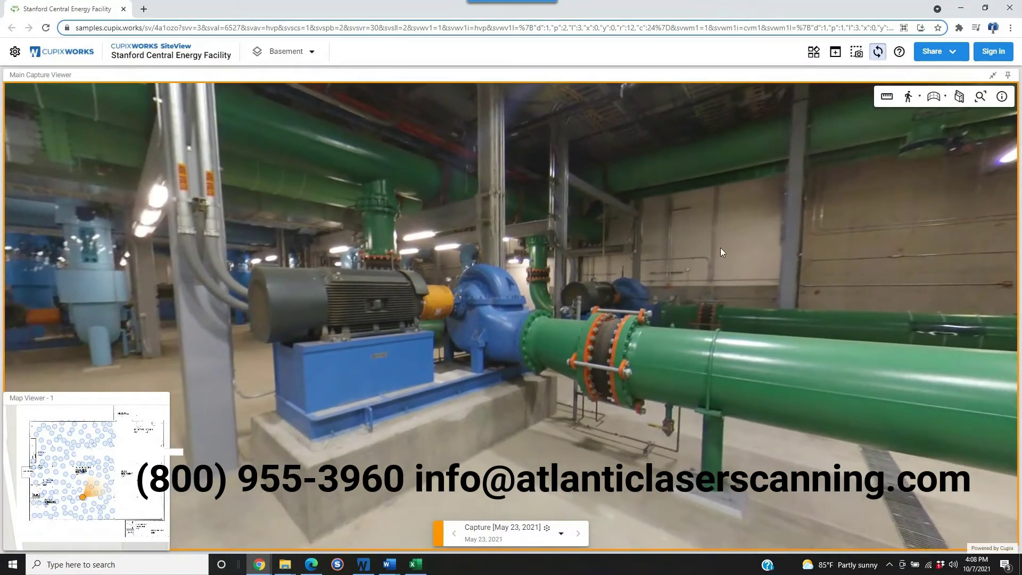
drag(565, 281, 717, 277)
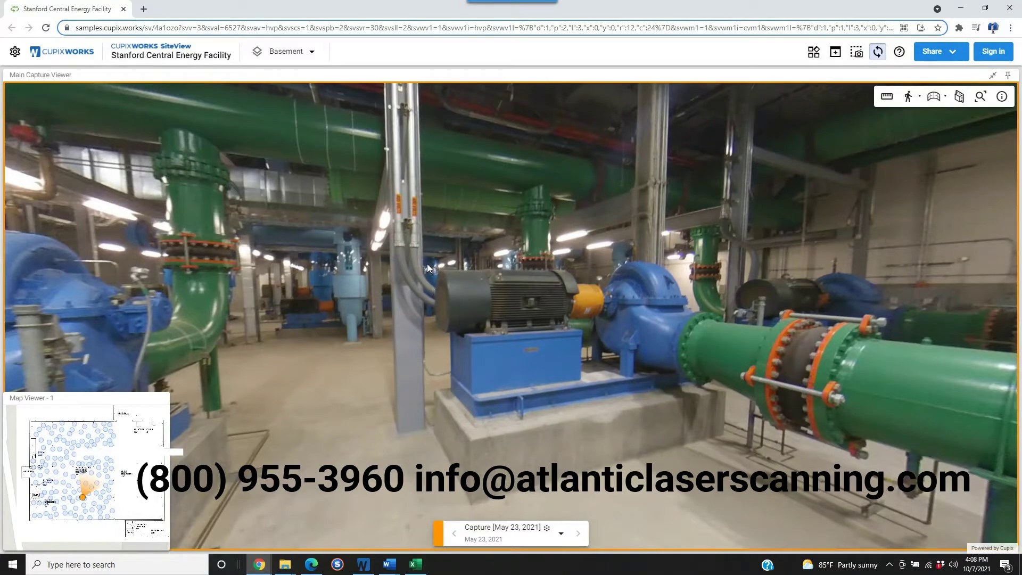
drag(383, 254, 488, 245)
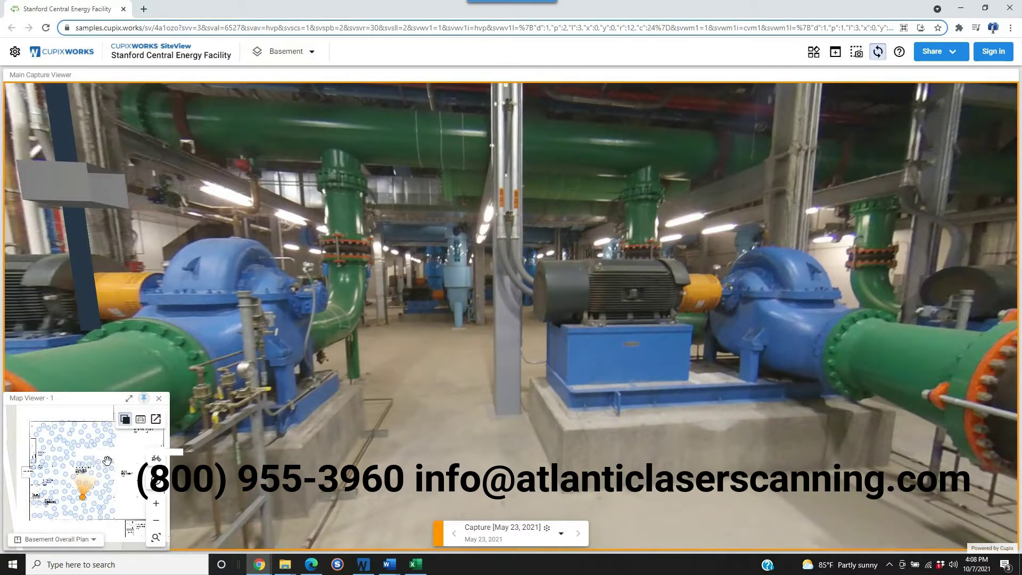
Zoom in on the Basement Overall Plan in the enlarged map viewer and shrink the map viewer again
drag(169, 394, 297, 298)
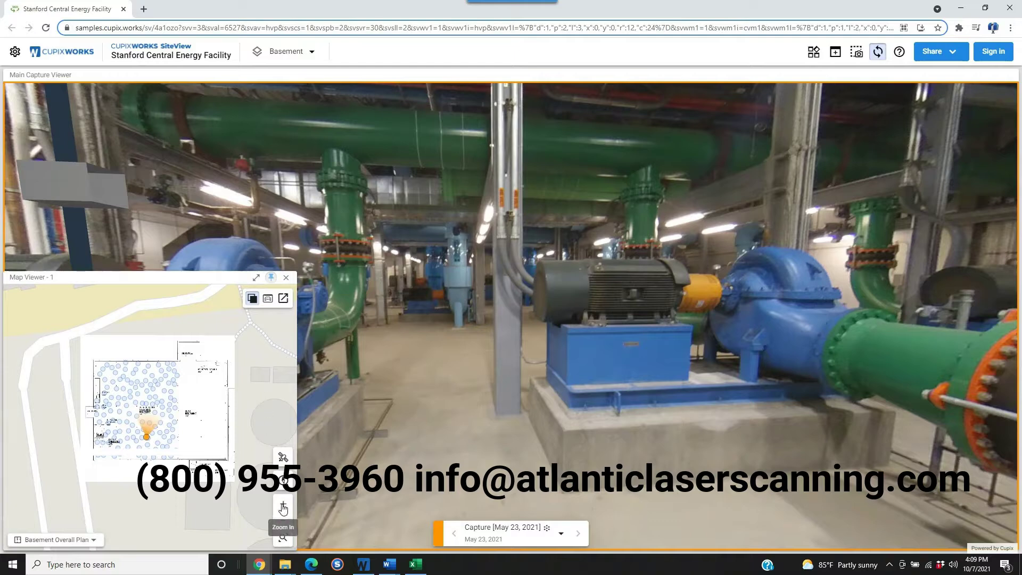
click(283, 504)
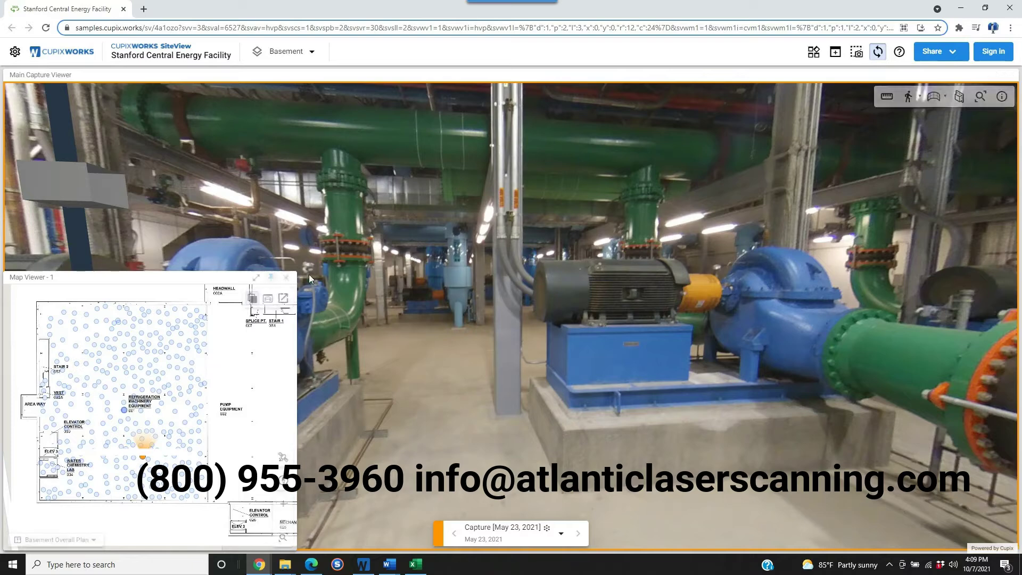
drag(295, 274, 168, 355)
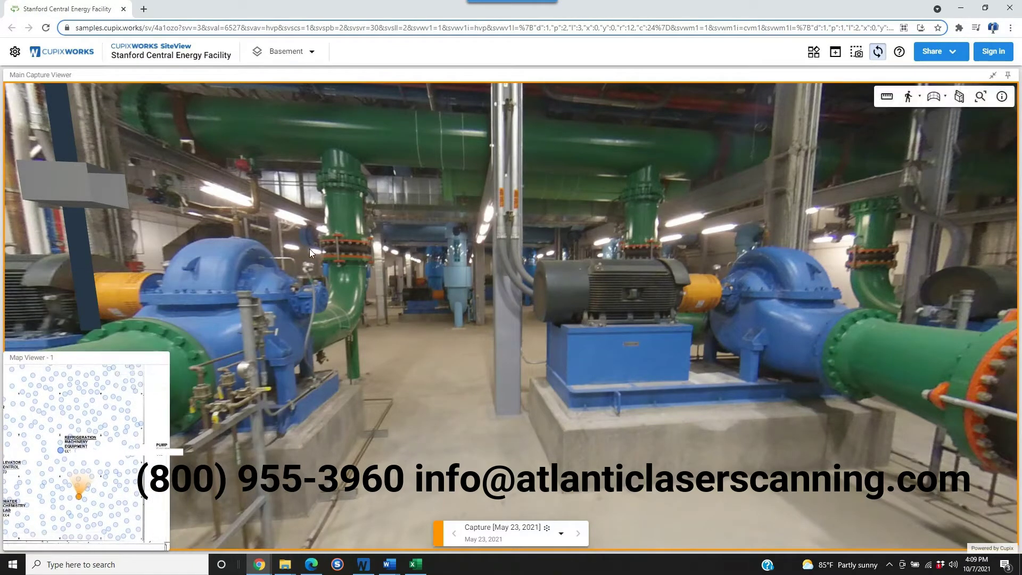
Inspect the ceiling pipework, and visit several capture points around the refrigeration machinery area using the map and the 360 view
drag(525, 184, 484, 281)
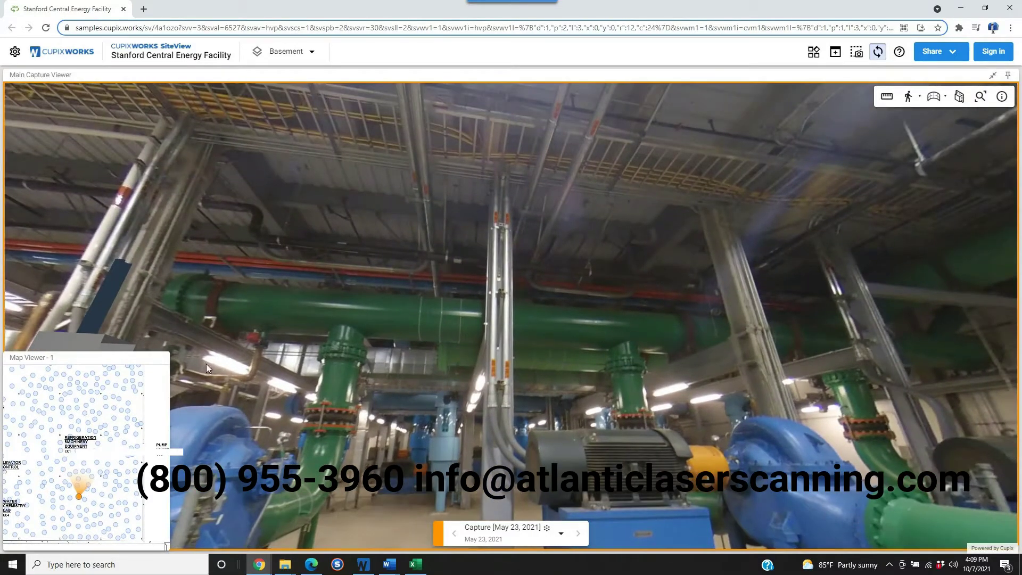
click(113, 420)
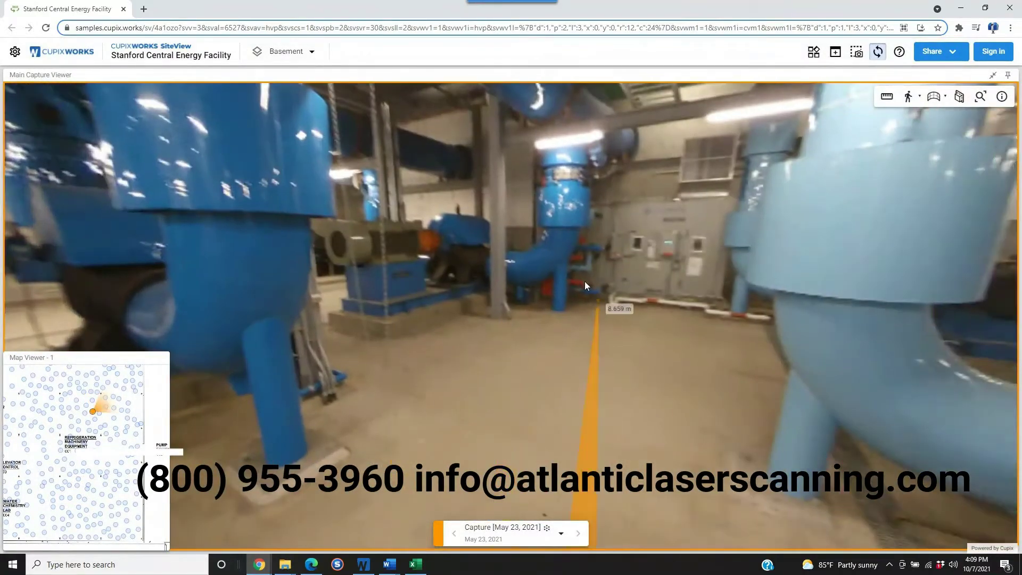
click(585, 282)
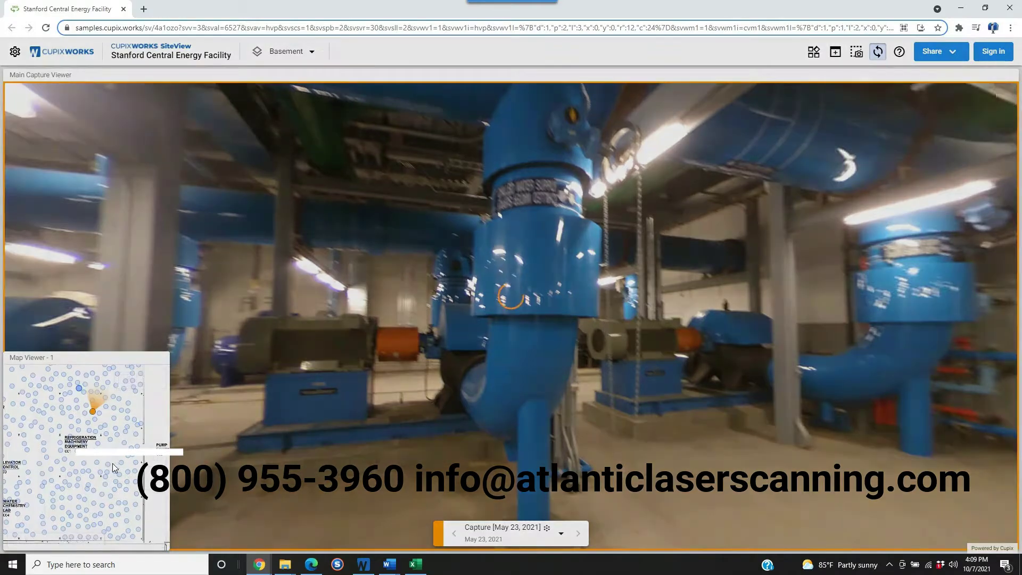
click(112, 465)
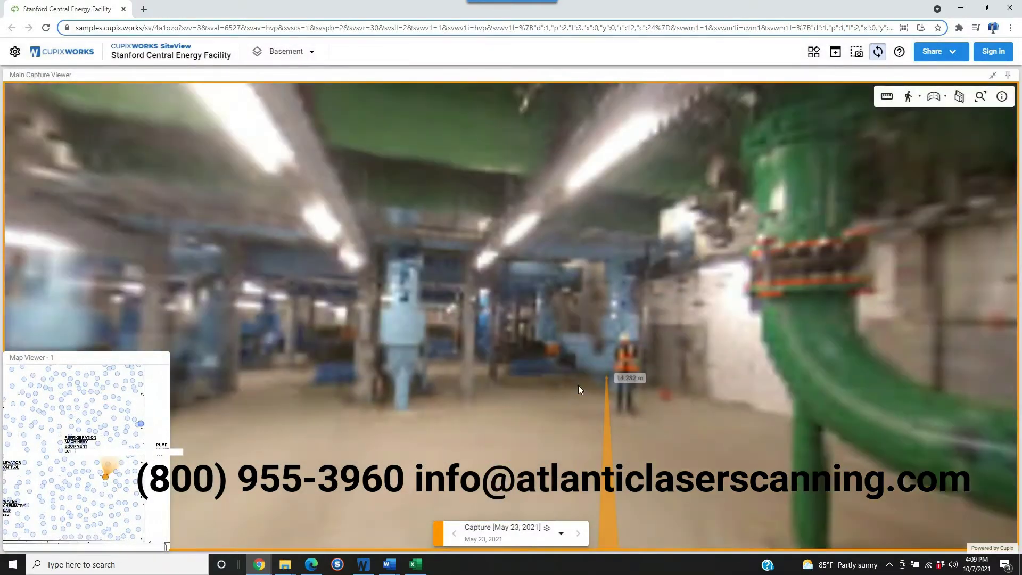
drag(521, 353, 778, 337)
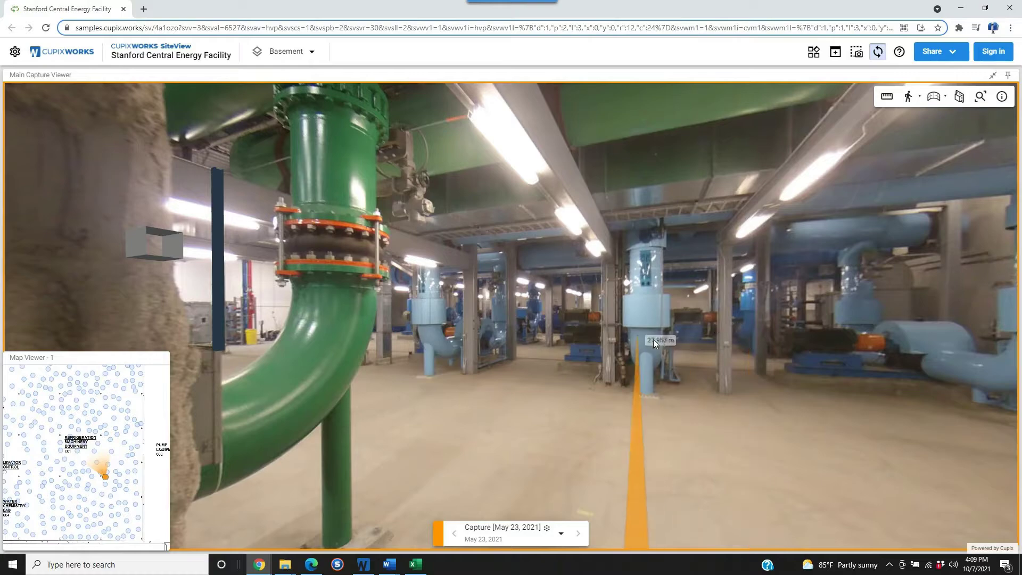
click(593, 375)
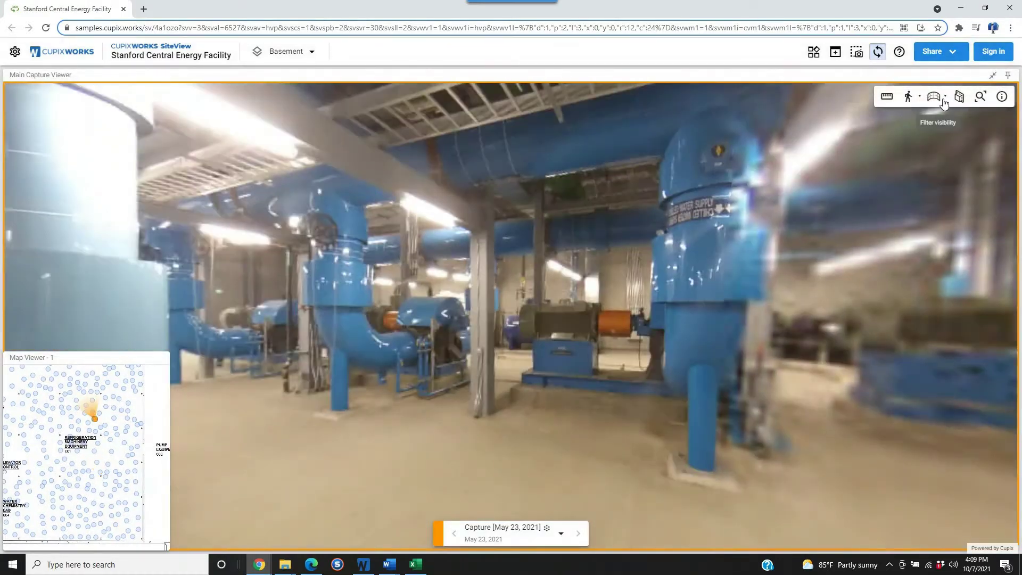
Display the capture as a point cloud and turn the view around the blue pumps
click(946, 103)
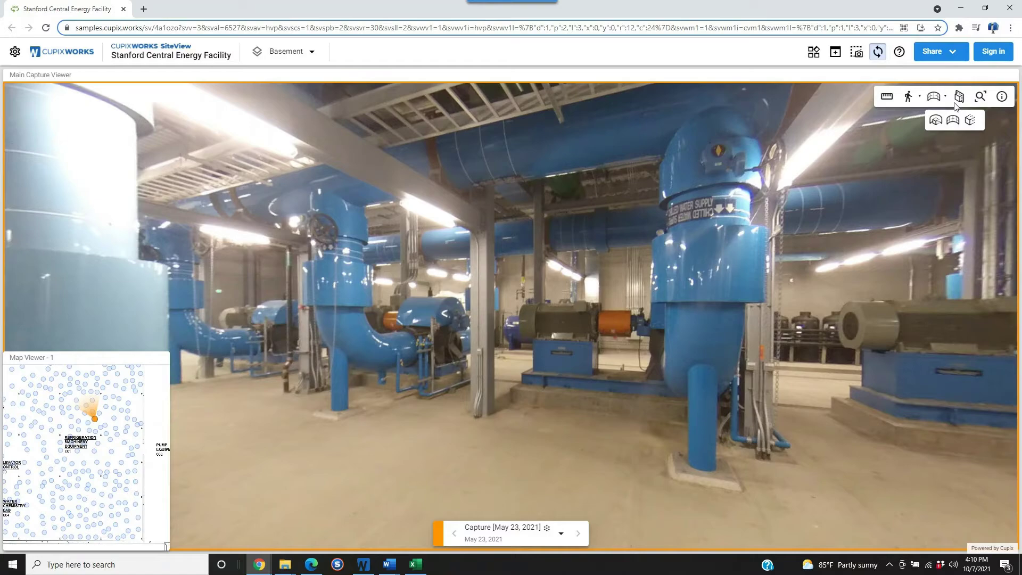
click(936, 124)
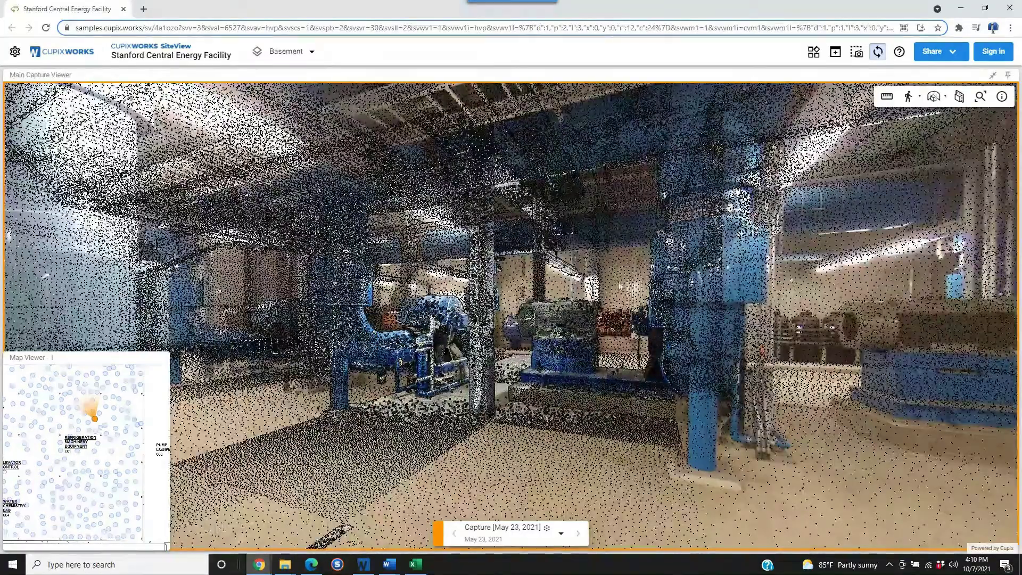
drag(635, 263, 788, 238)
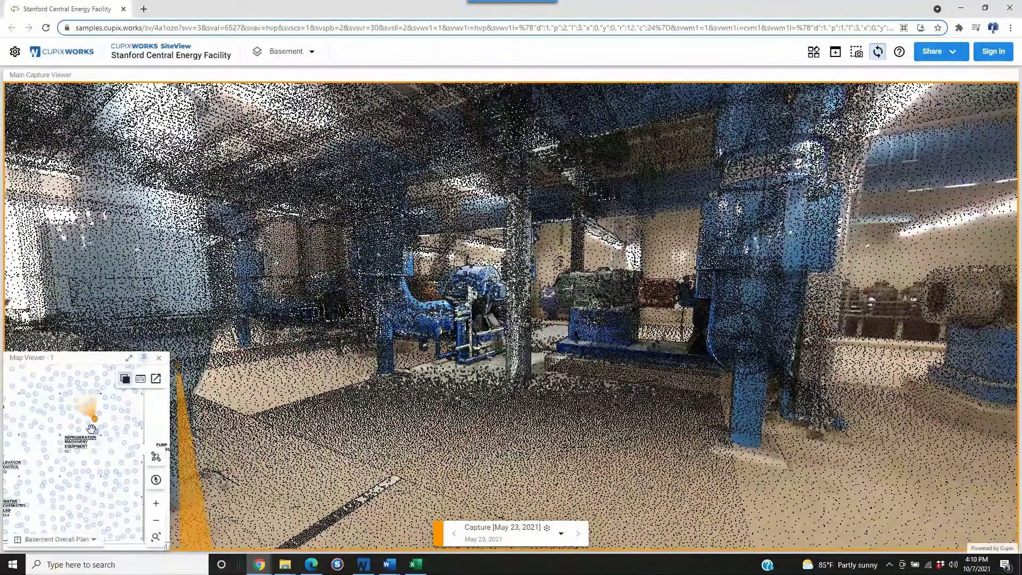
Walk through the point cloud from other capture points and examine the blue pipes near the refrigeration machinery area
drag(95, 436, 100, 437)
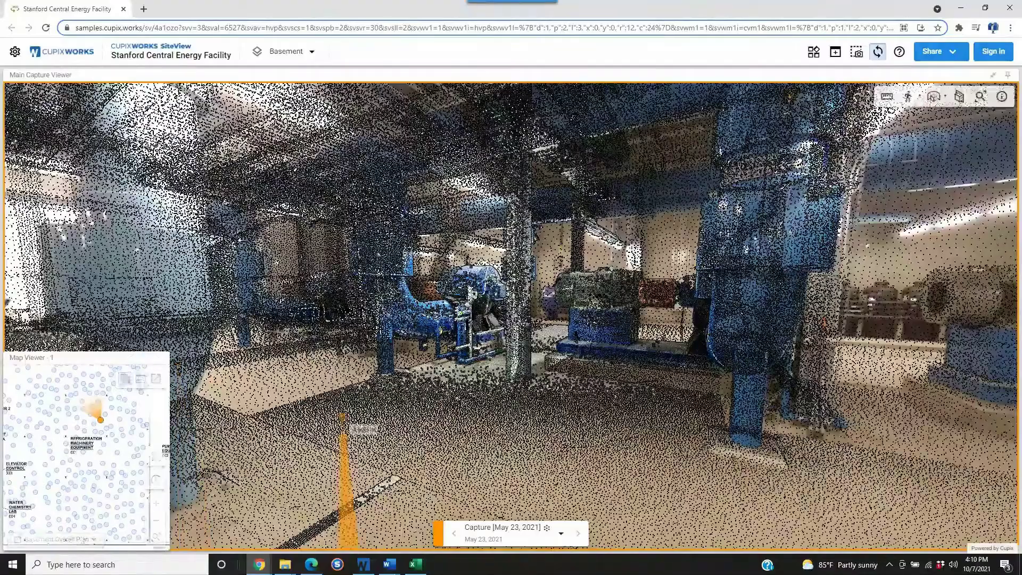
click(118, 441)
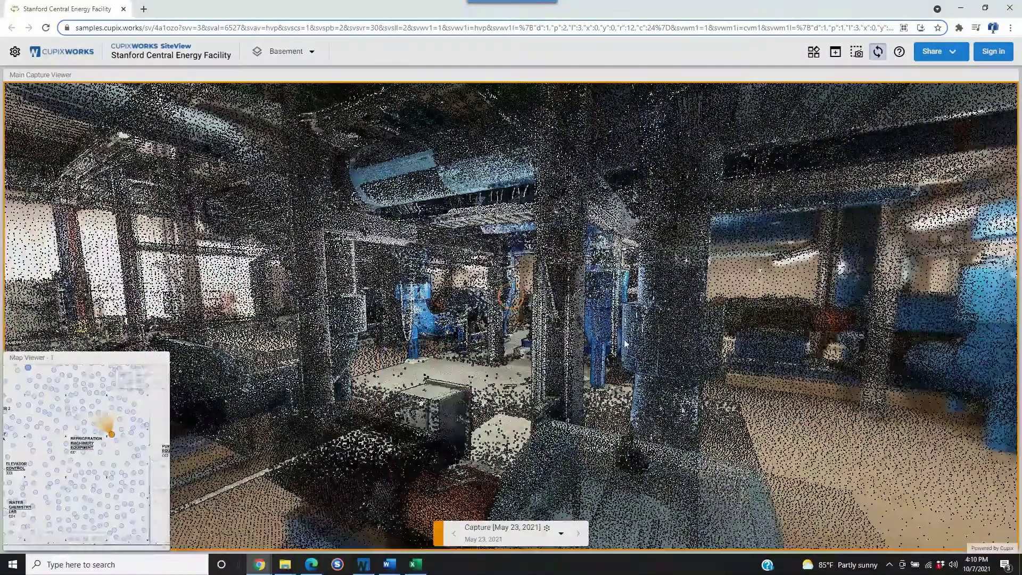
click(624, 340)
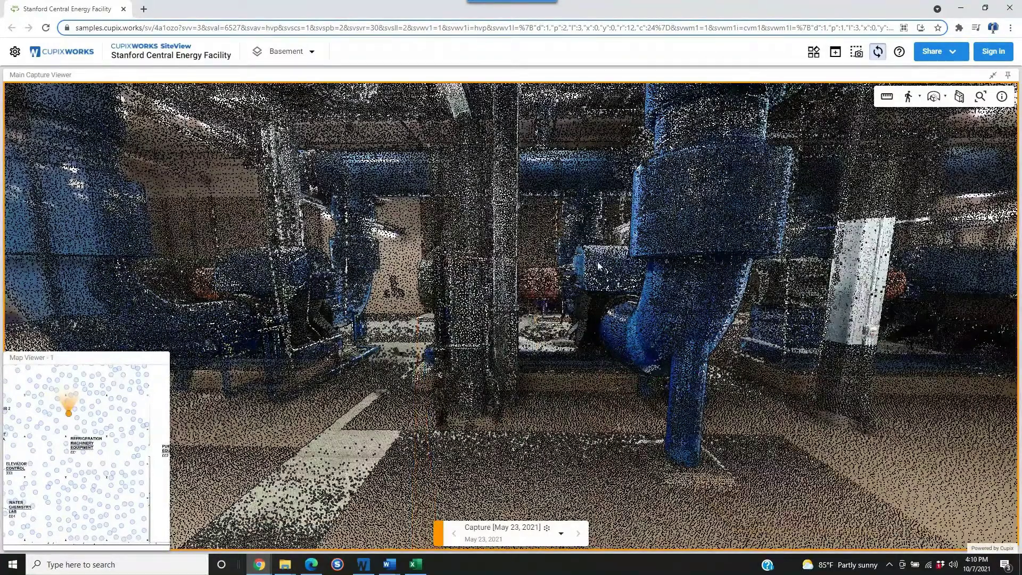
drag(597, 263, 313, 274)
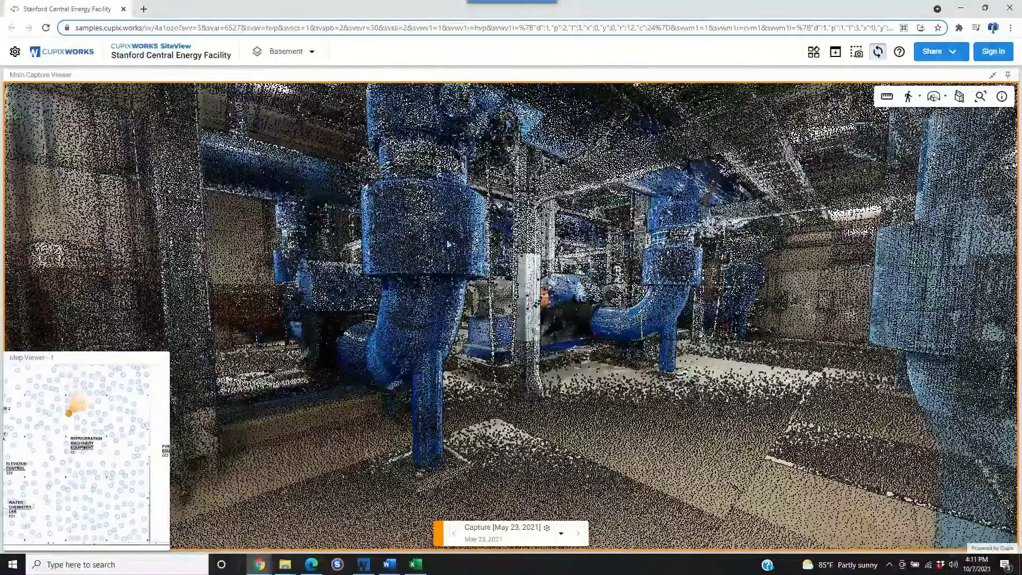
click(593, 248)
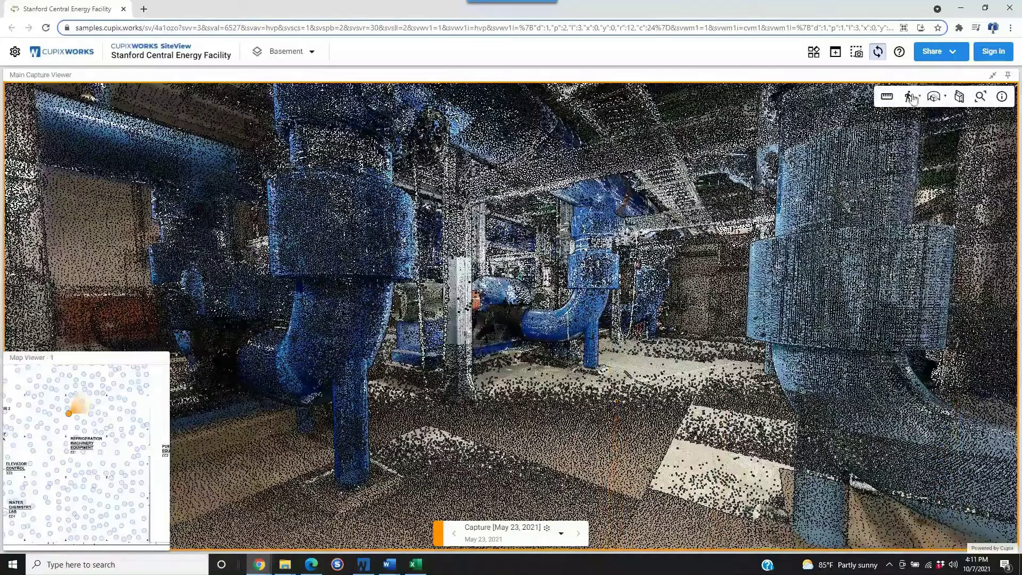
Apply the Capture View layout preset
click(813, 52)
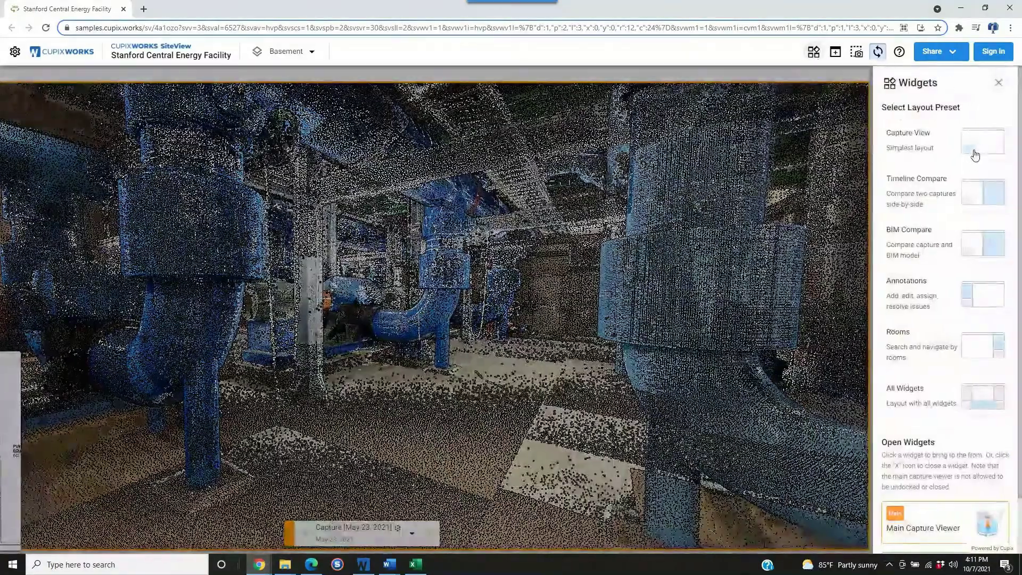
click(974, 153)
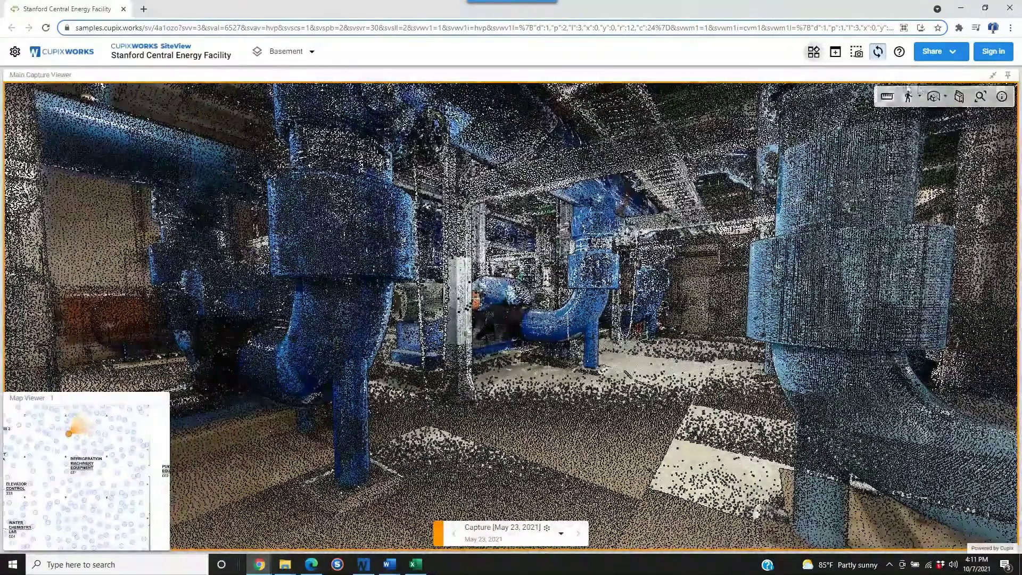
Switch the display back to the 360 photo and look along the aisle between the blue pipes
click(935, 96)
click(952, 119)
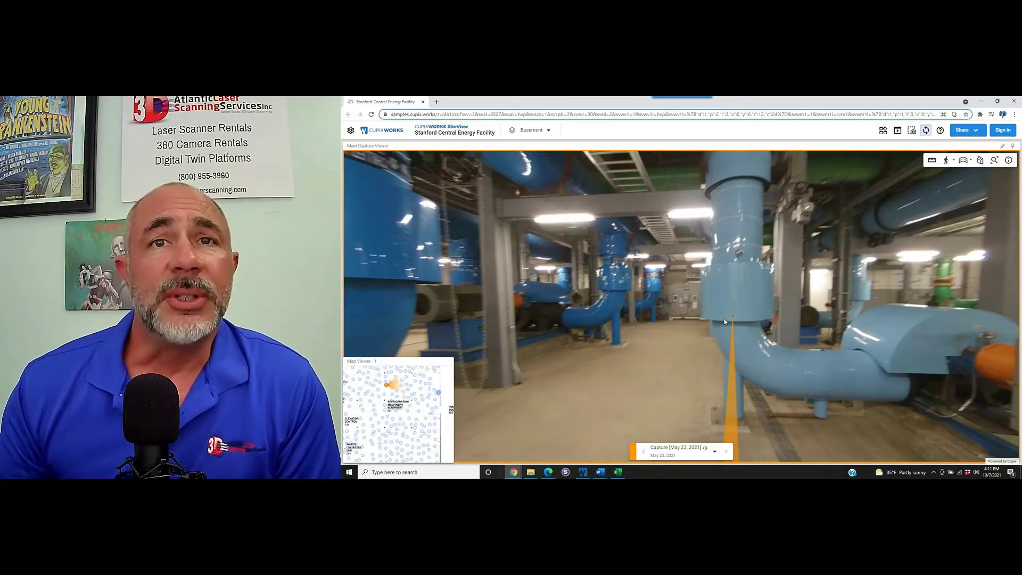
drag(682, 290, 801, 283)
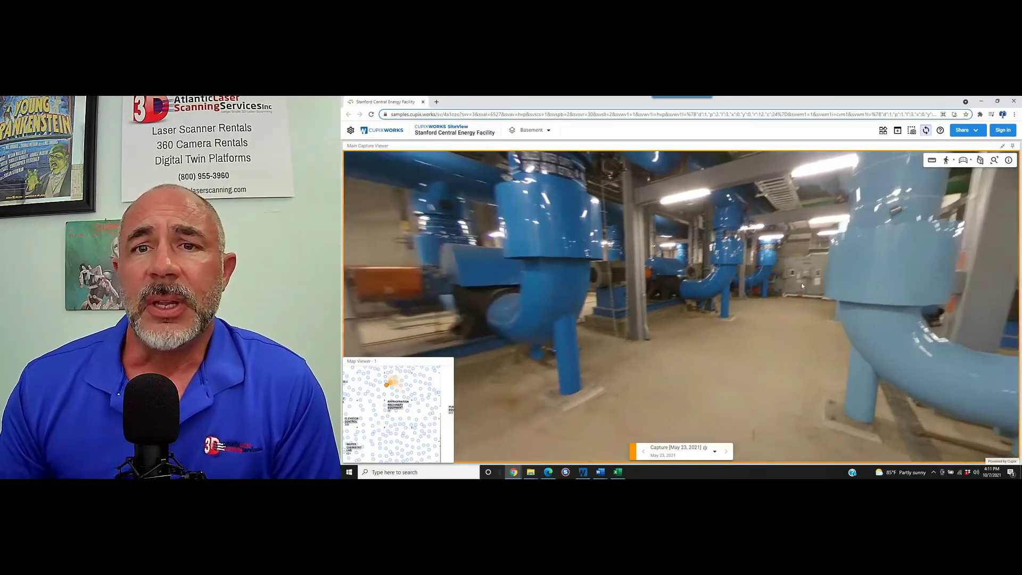
click(717, 281)
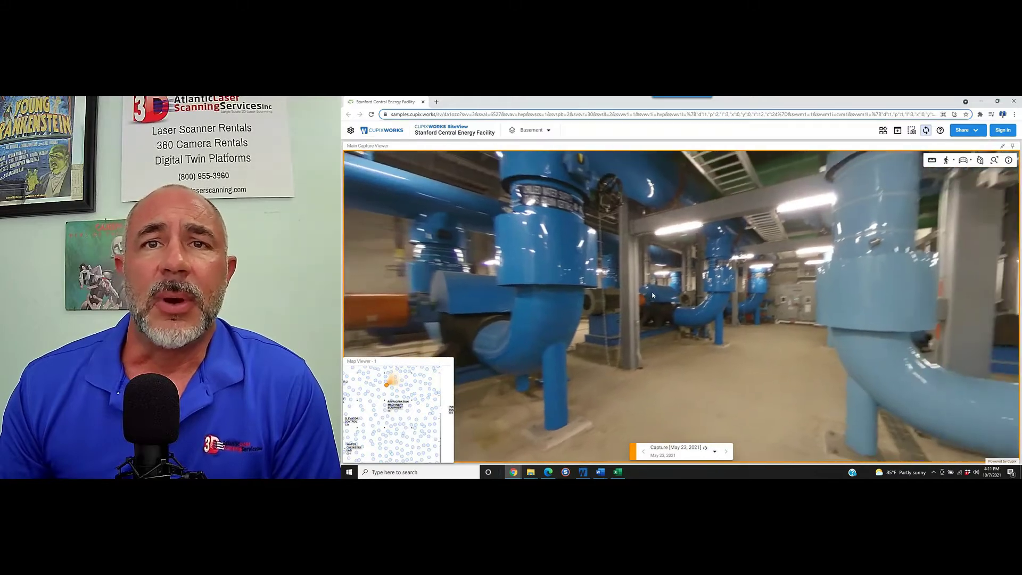